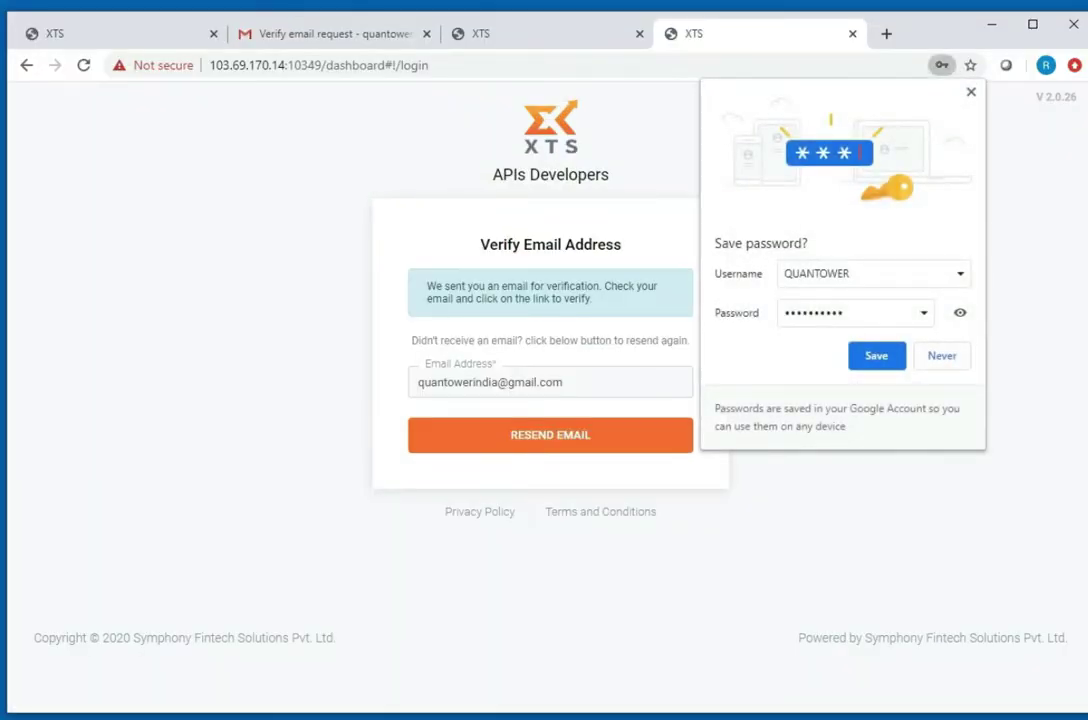
- Decline Chrome's offer to save the login password
click(942, 355)
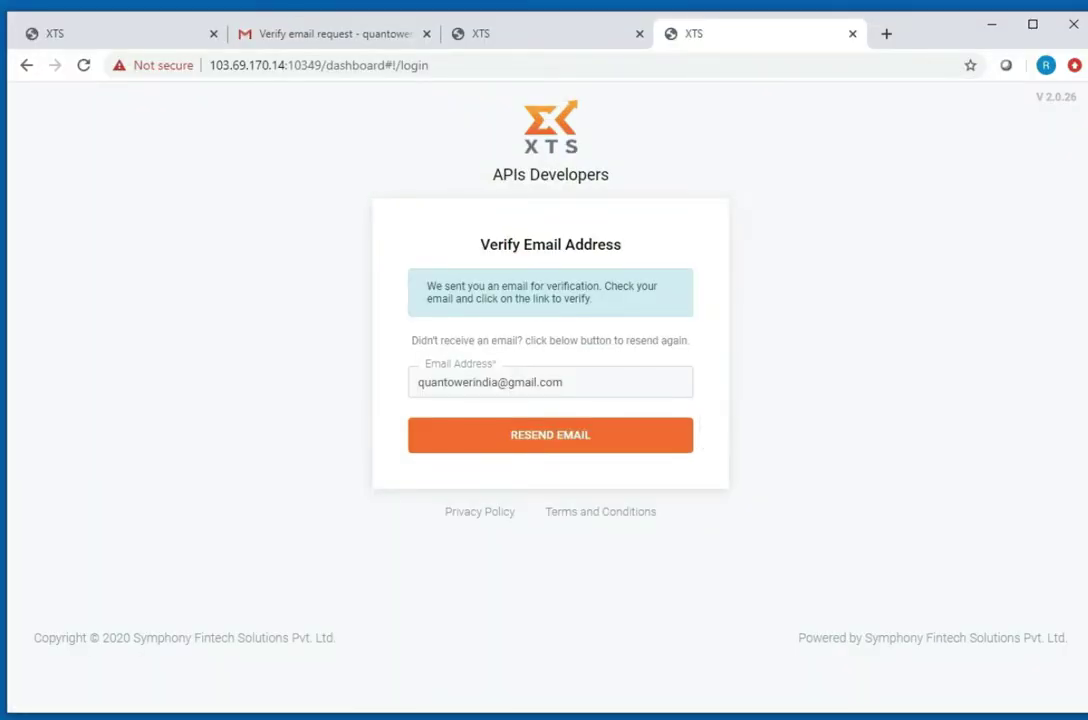
click(320, 33)
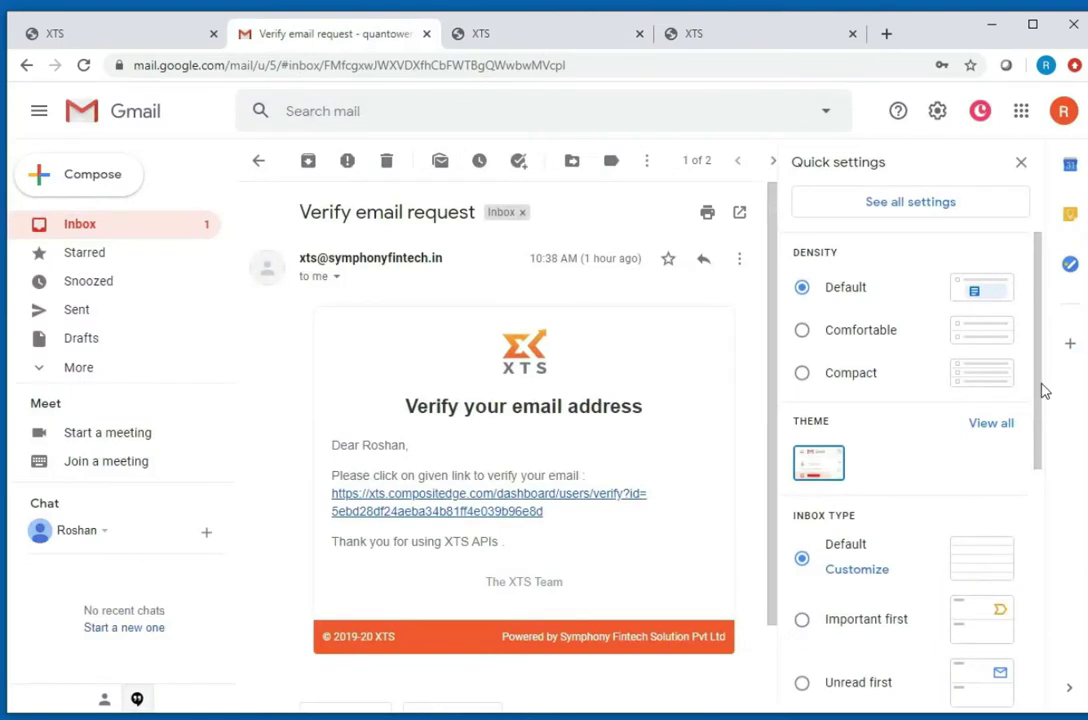
key(alt+Left)
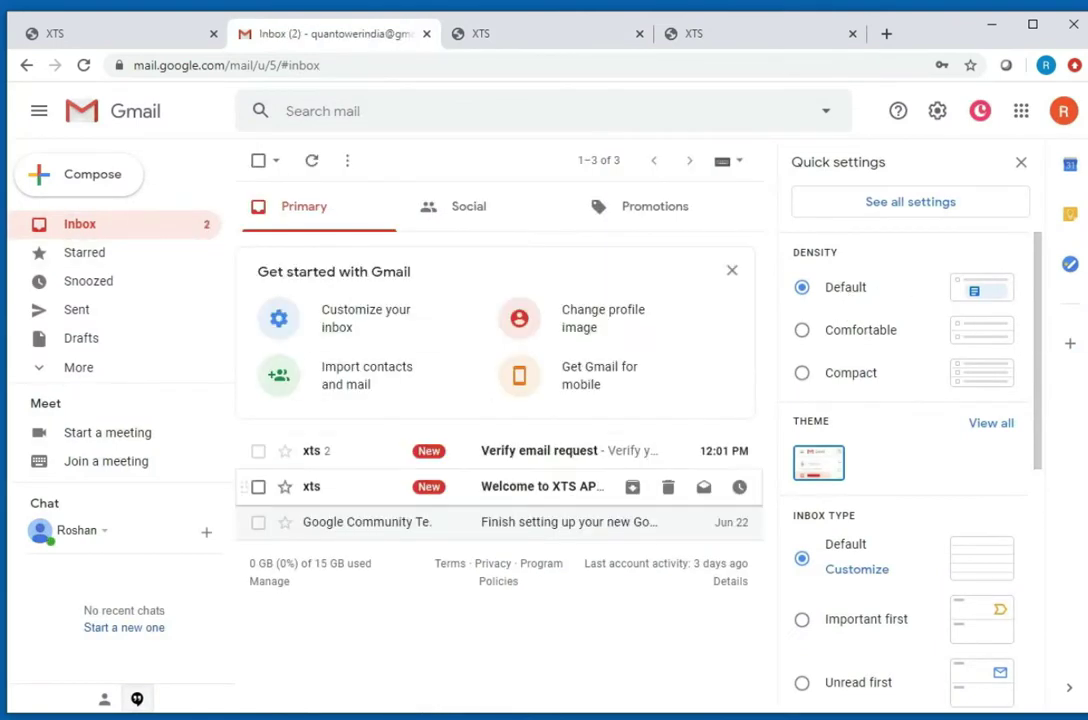
click(540, 450)
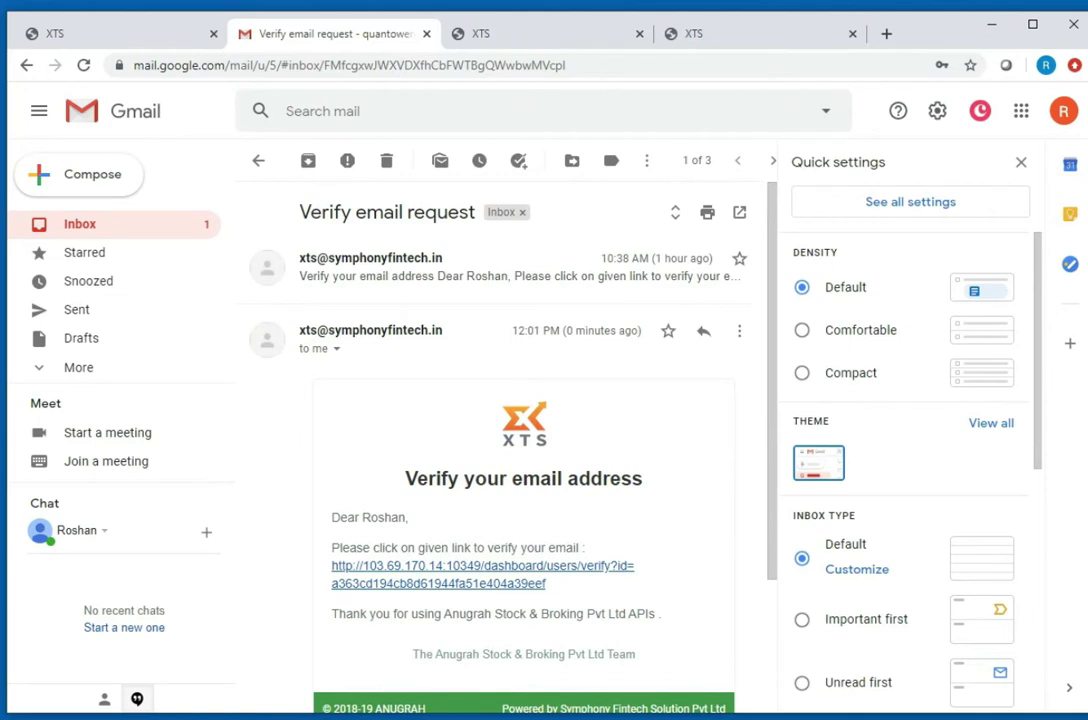
click(482, 566)
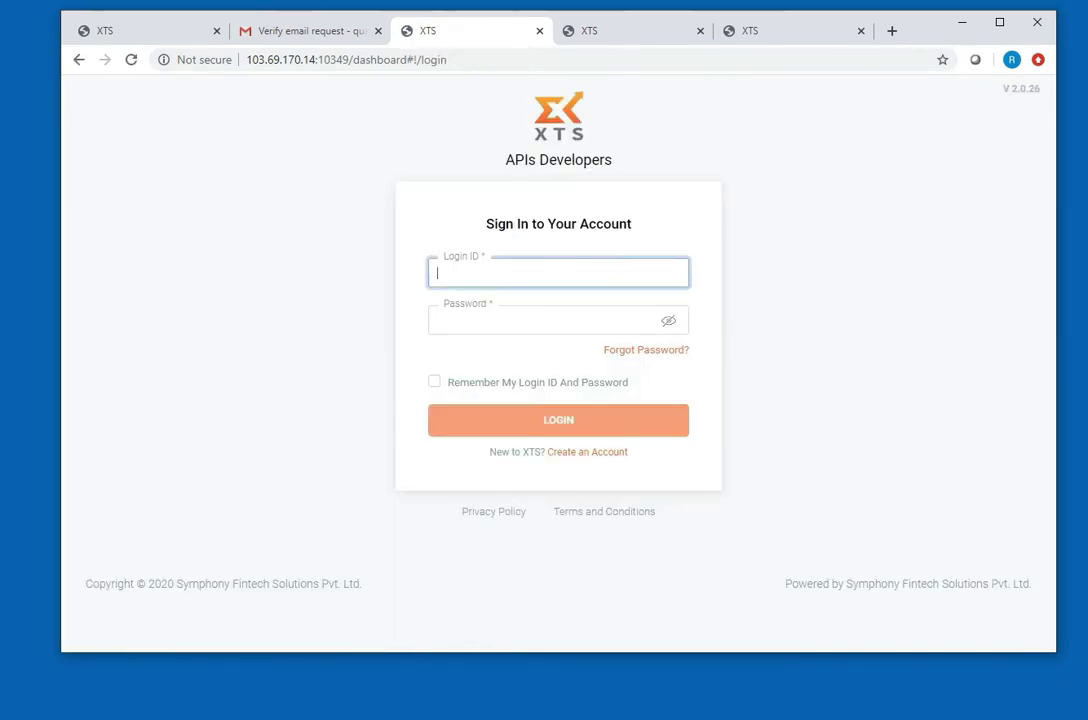
- Log in to the XTS developer account with the login ID and password
text(QUAT)
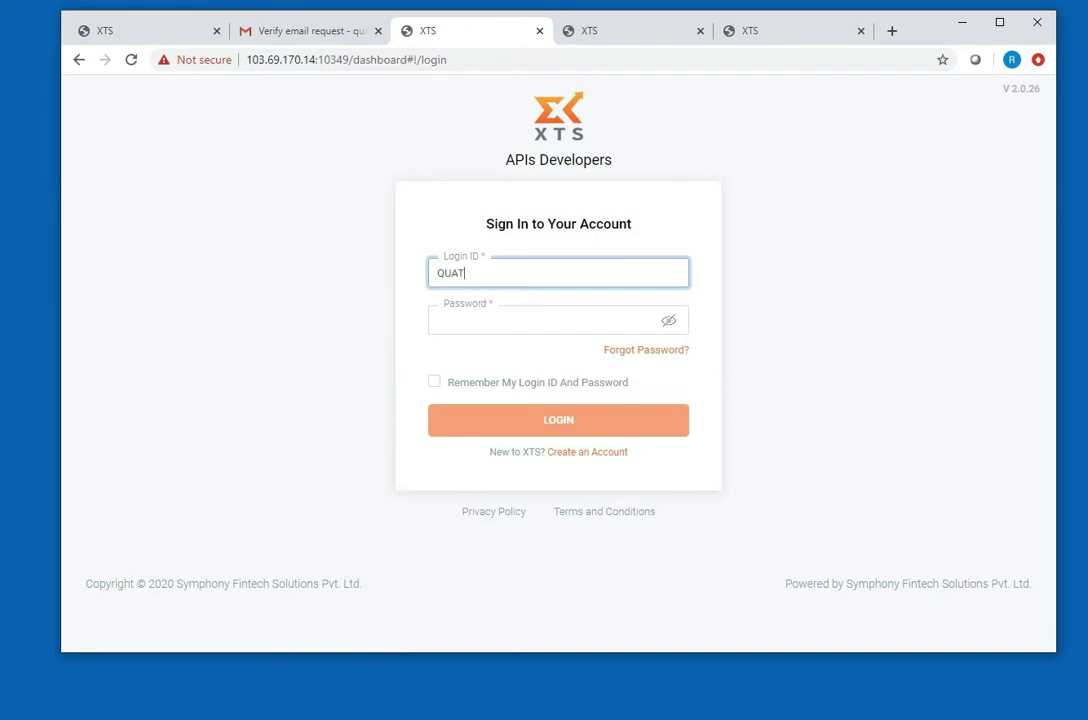
text(NTOWER)
key(Tab)
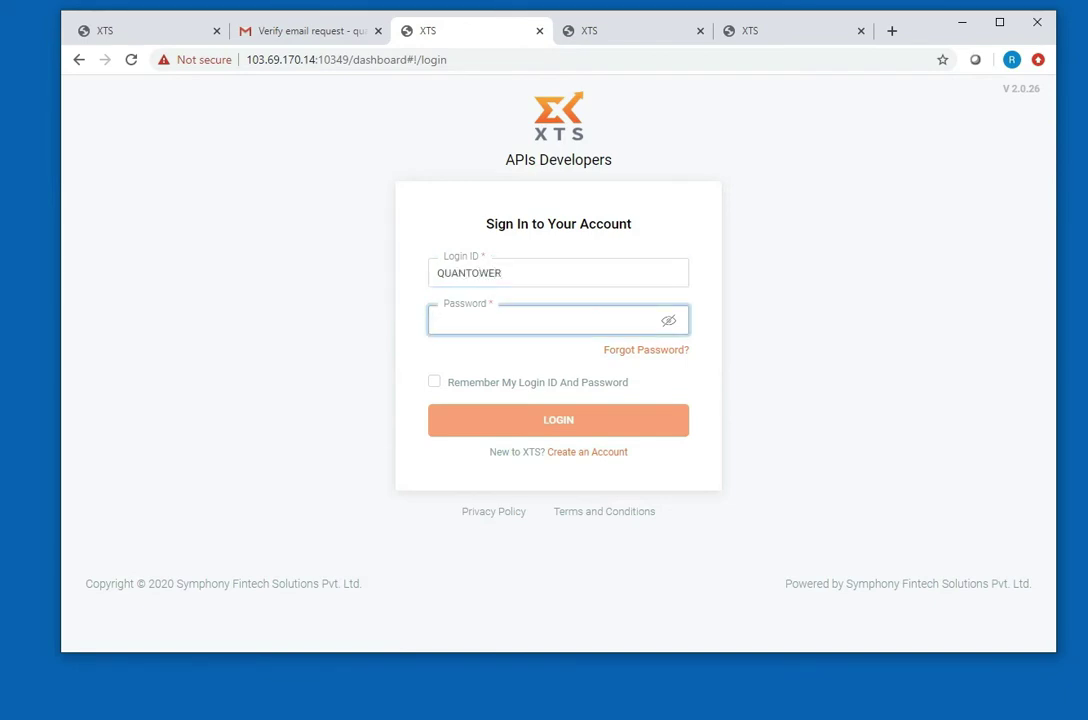
text(••••••••••)
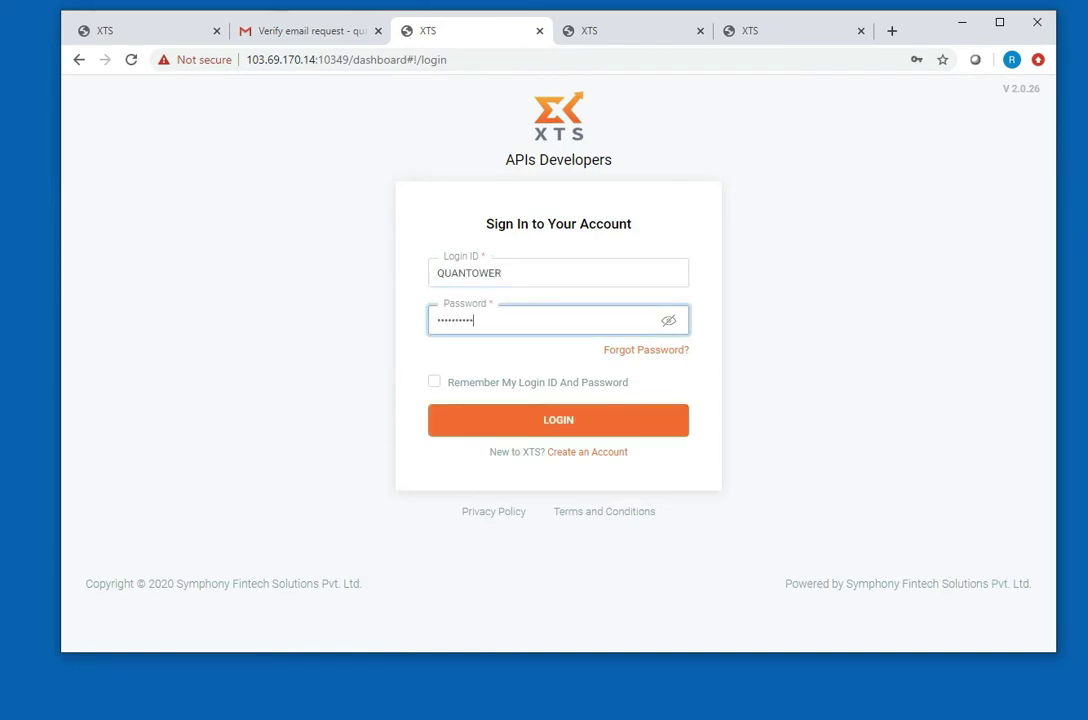
key(Return)
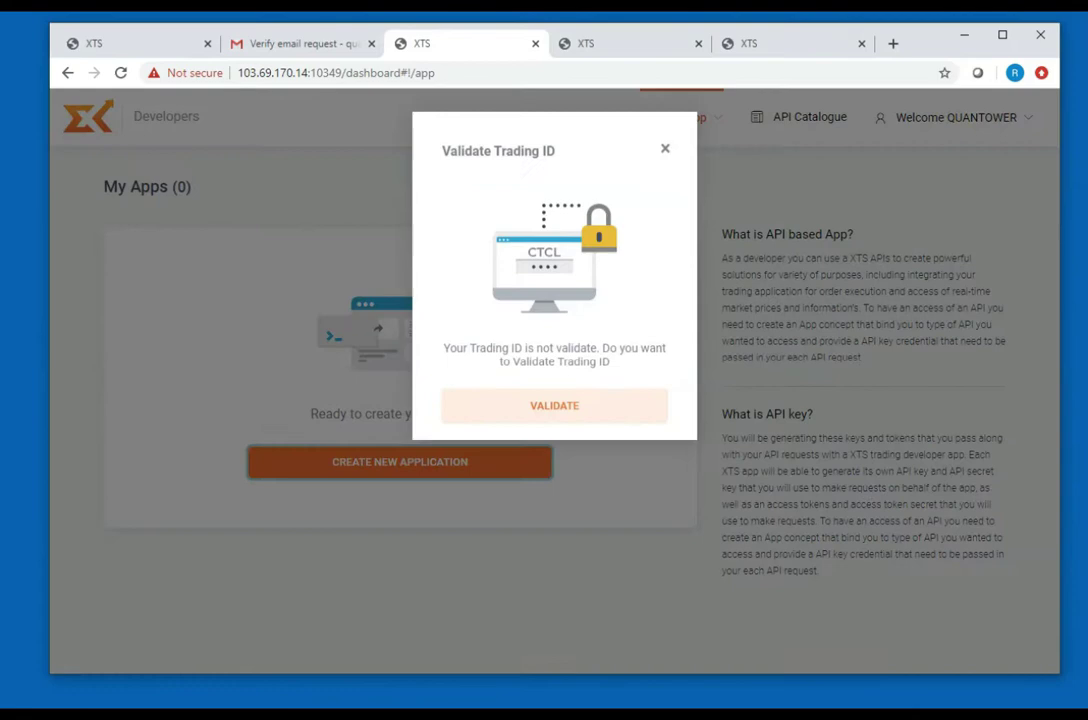
- Validate the trading client ID and trading password, then acknowledge the success message
click(554, 405)
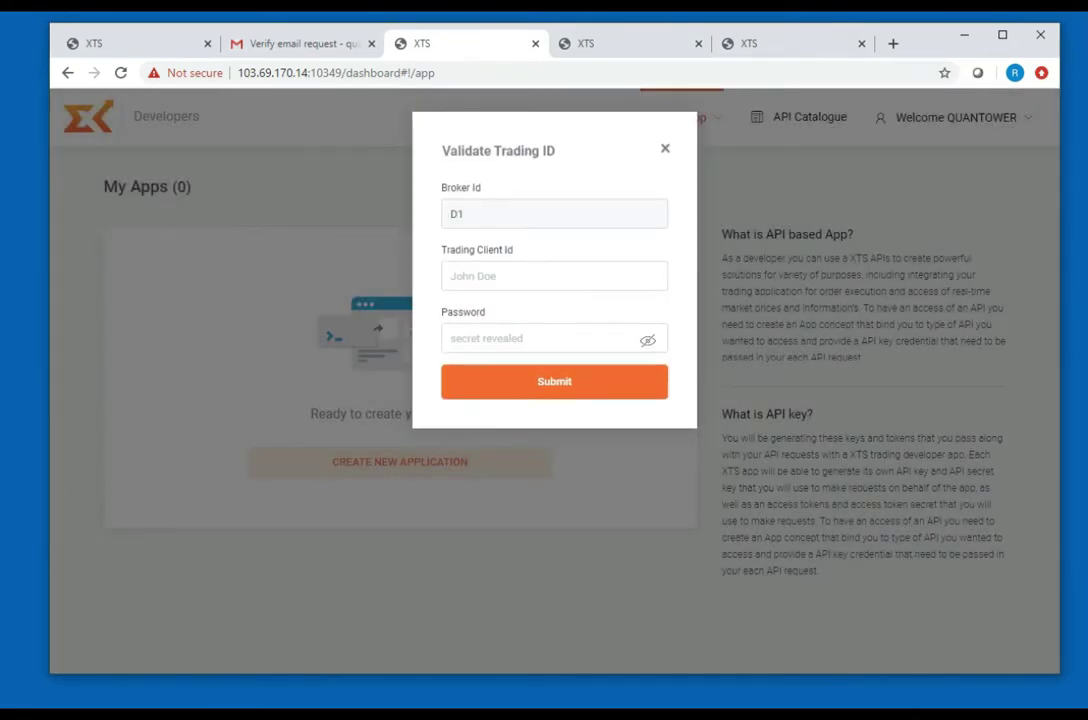
key(Tab)
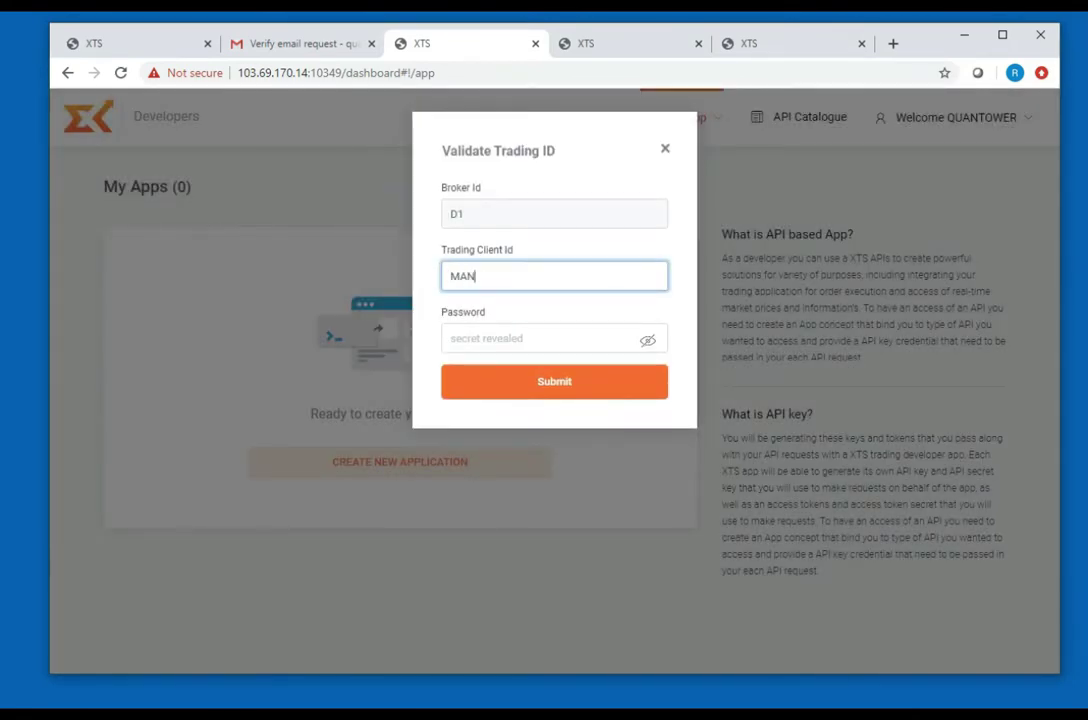
key(Tab)
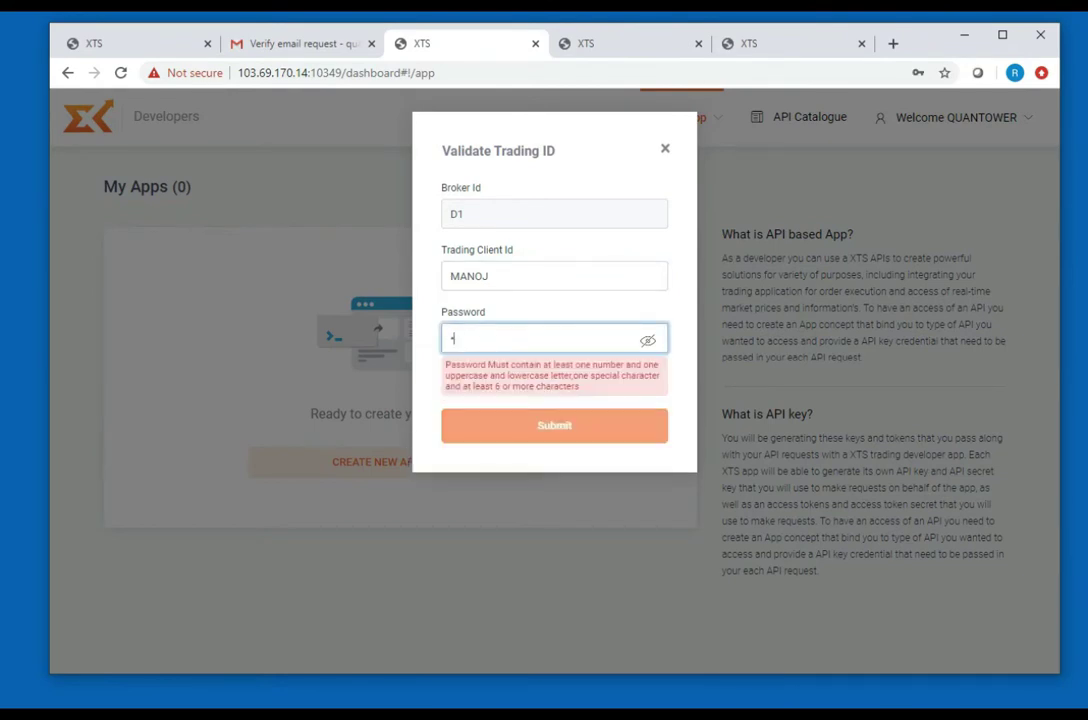
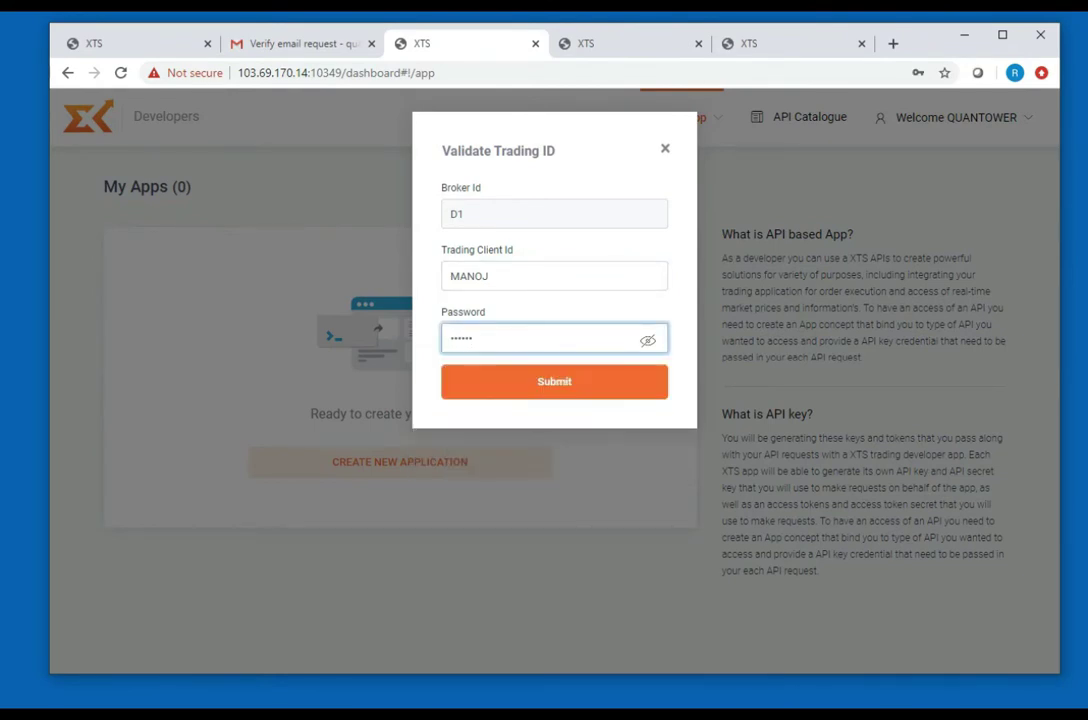
key(Return)
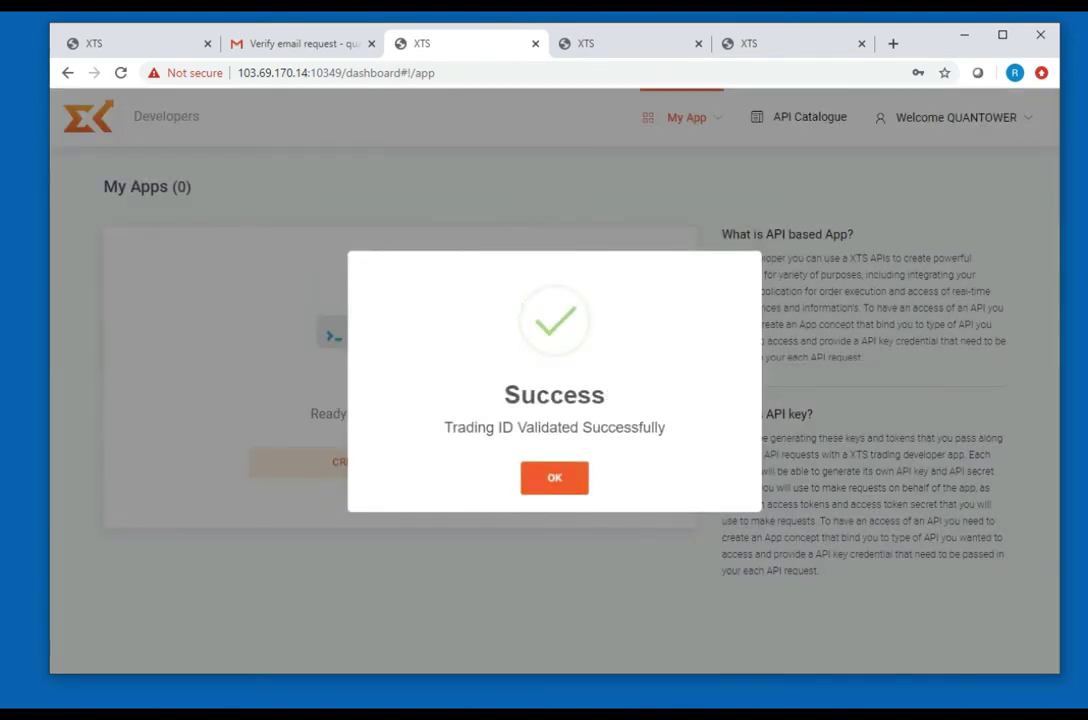
key(Return)
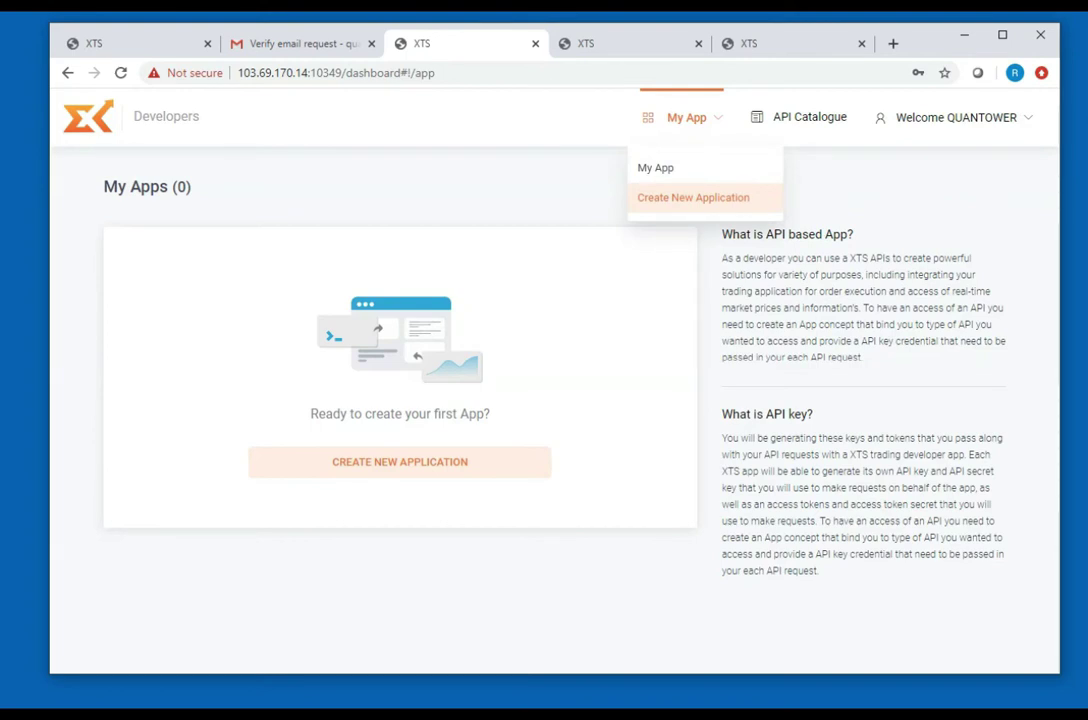
- Start a new application named 'Quantower' using the Quantower Trading API package
click(693, 197)
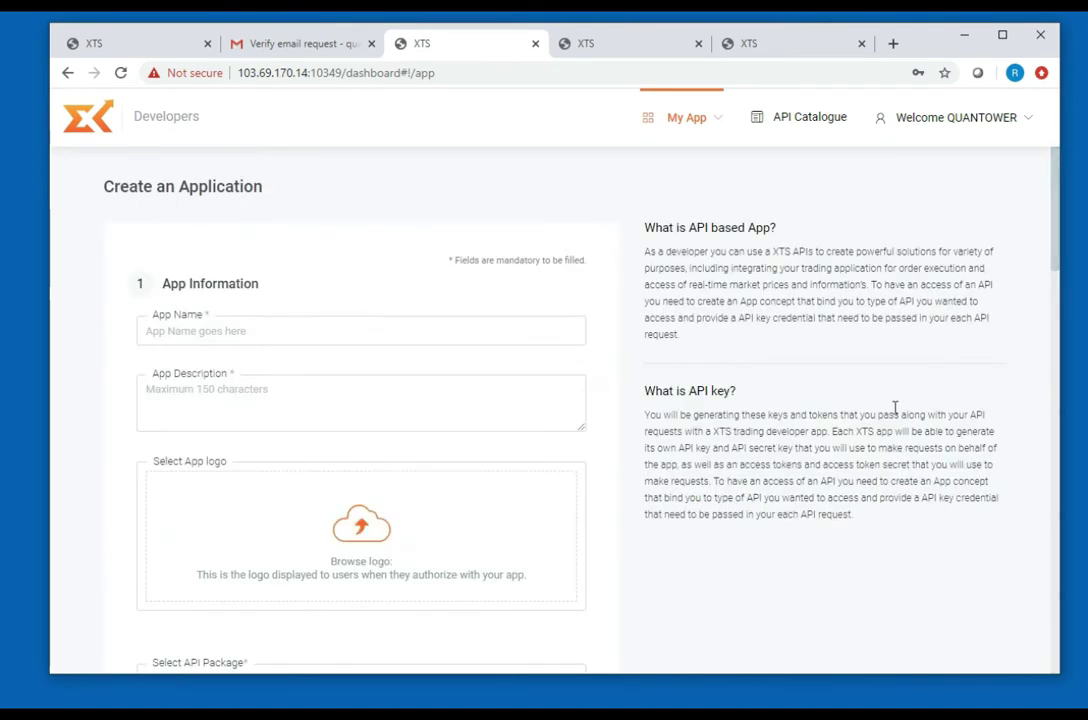
text(Quanto)
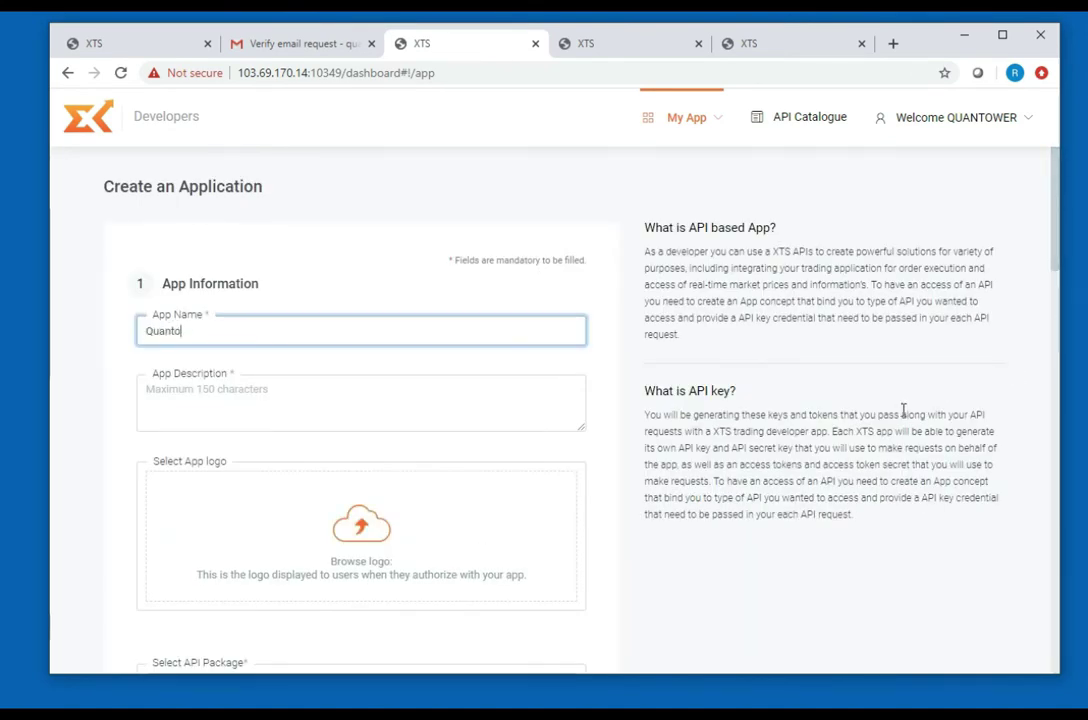
text(wer)
key(Tab)
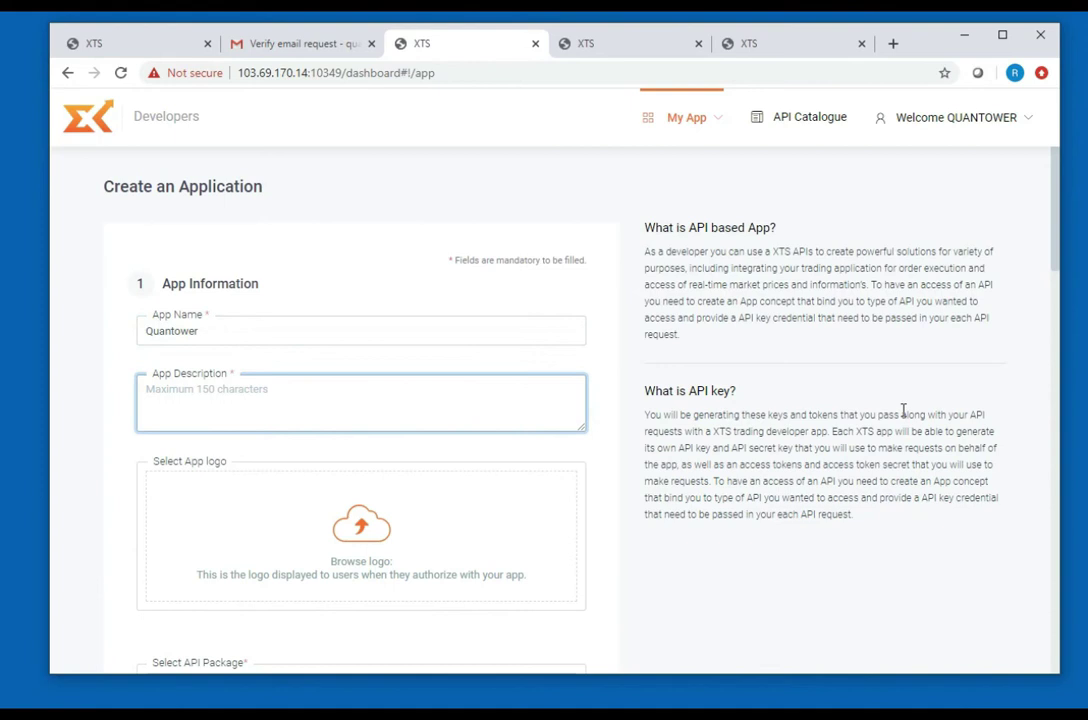
text(Quantower)
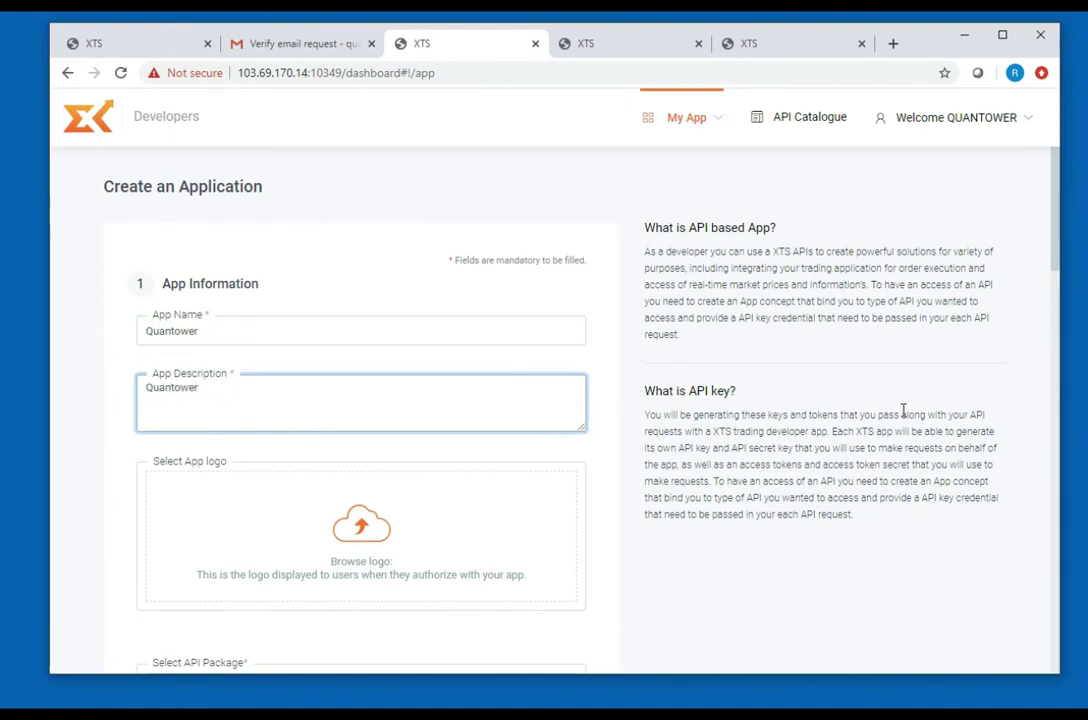
scroll(1018, 590, down, 2)
scroll(1030, 623, down, 2)
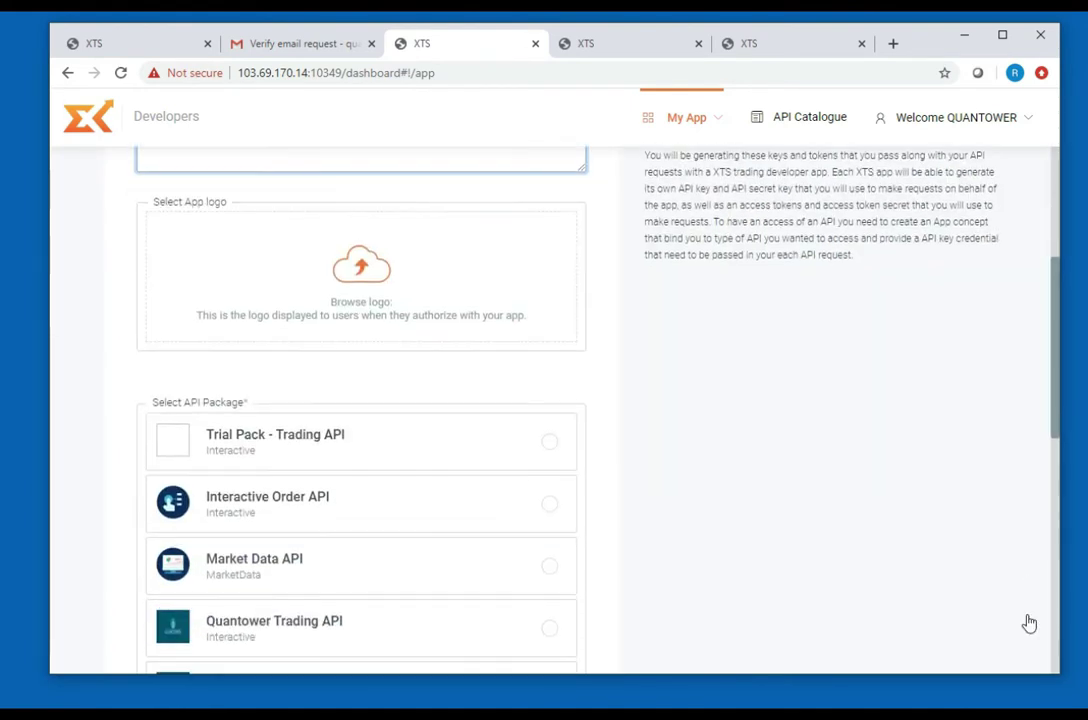
scroll(1030, 623, down, 1)
click(360, 505)
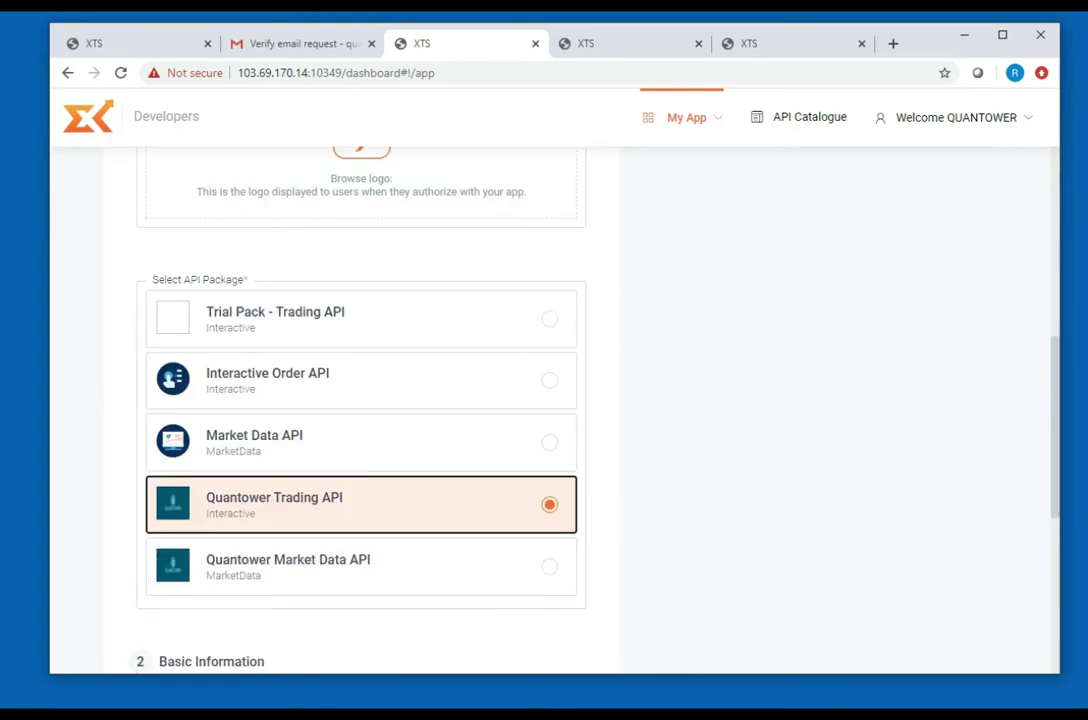
scroll(988, 591, down, 2)
scroll(988, 591, down, 1)
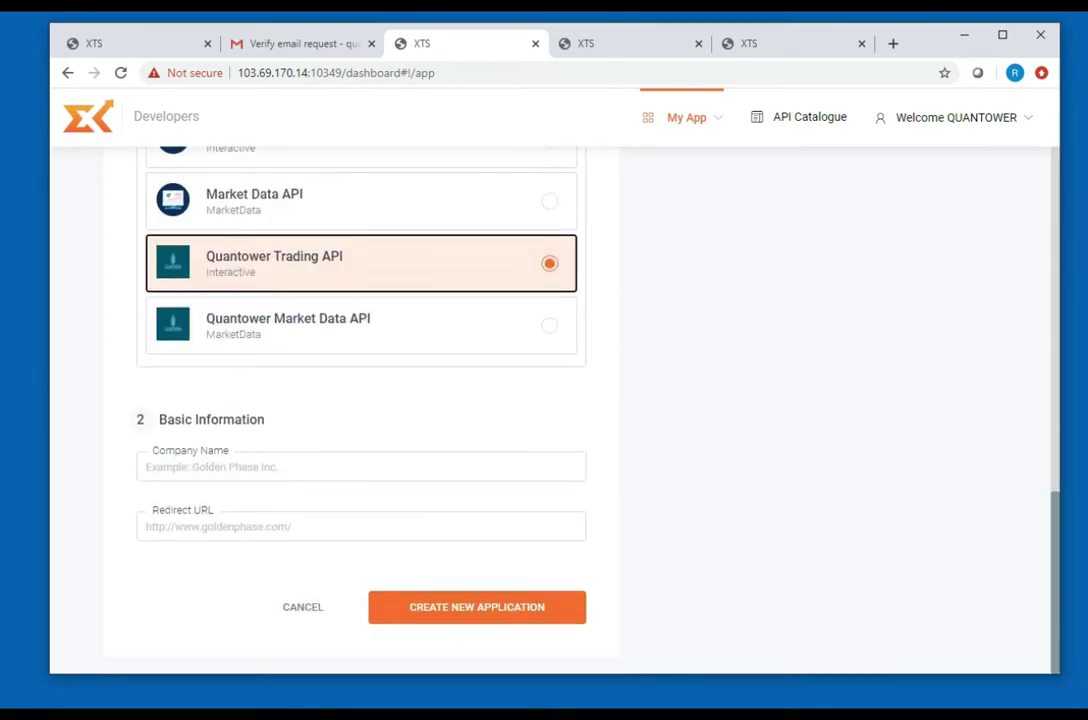
- Submit the Quantower application and acknowledge the success message
key(Tab)
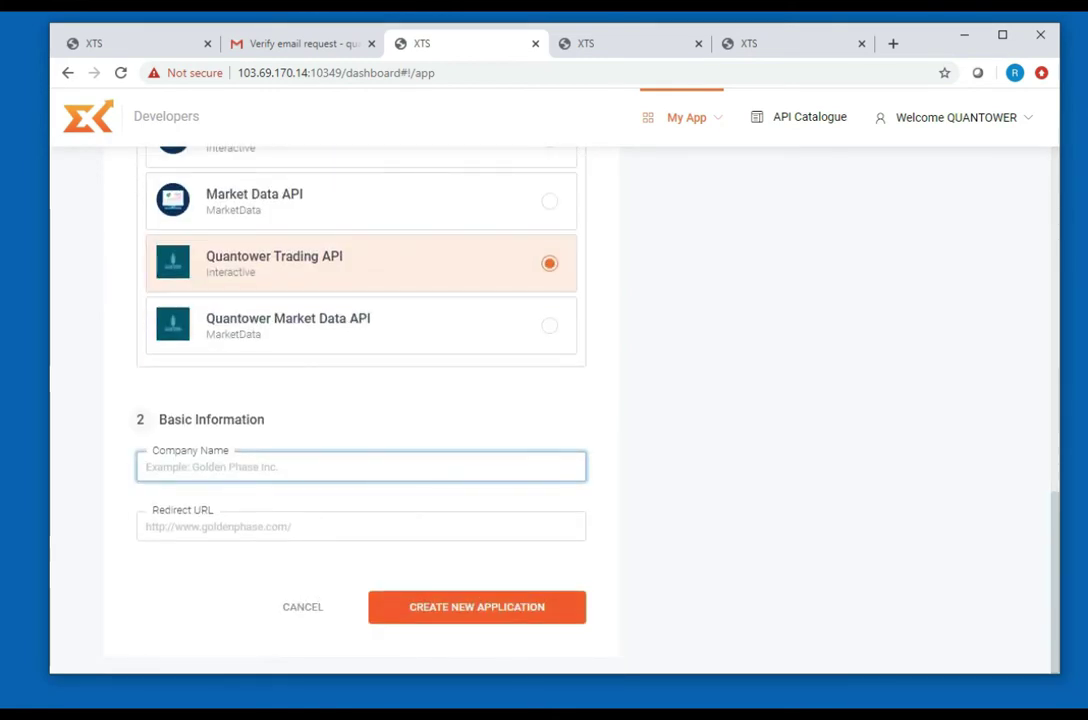
scroll(580, 400, up, 1)
scroll(580, 400, up, 1)
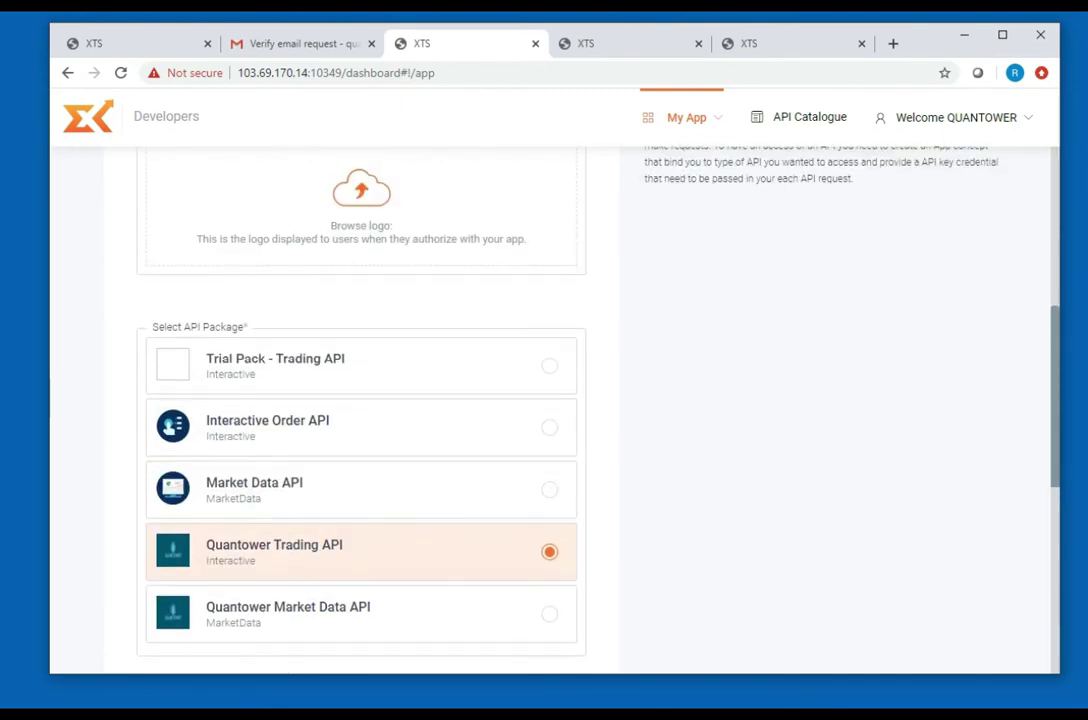
scroll(580, 400, up, 1)
scroll(580, 400, up, 2)
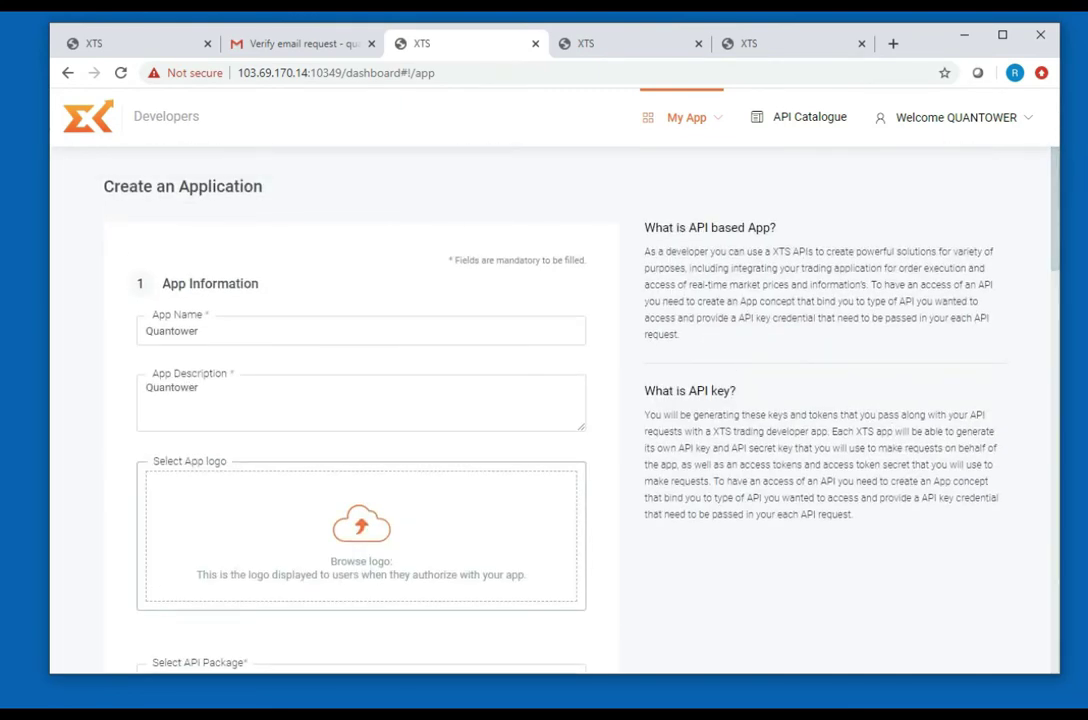
scroll(580, 400, down, 1)
scroll(470, 400, down, 2)
scroll(470, 400, down, 3)
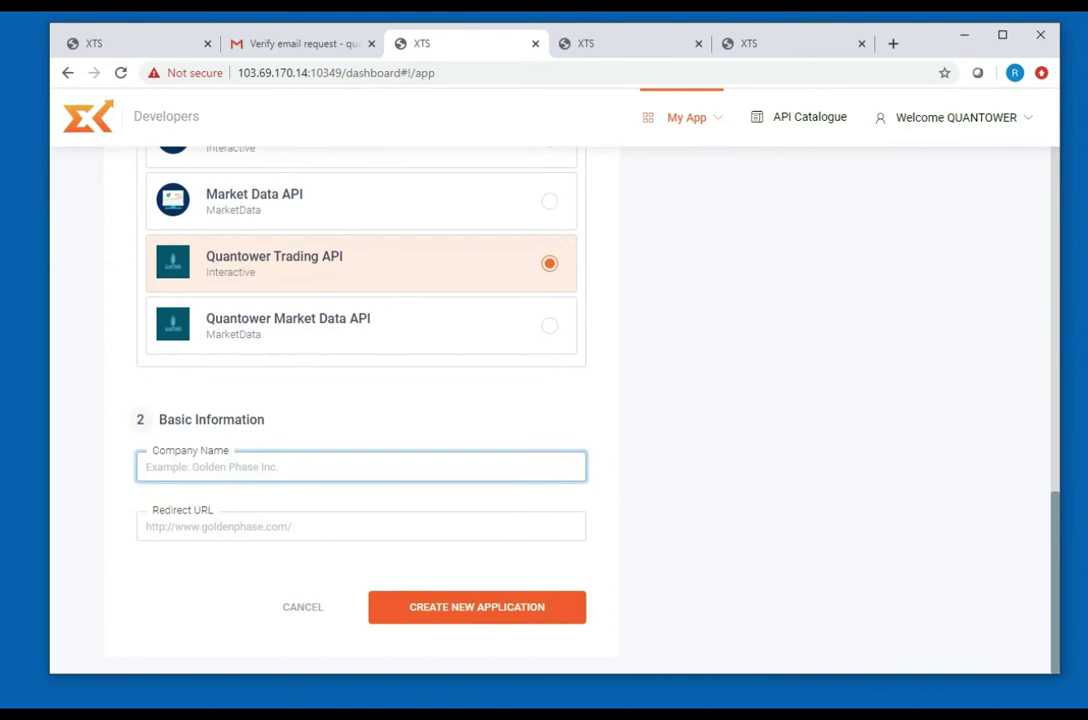
key(Return)
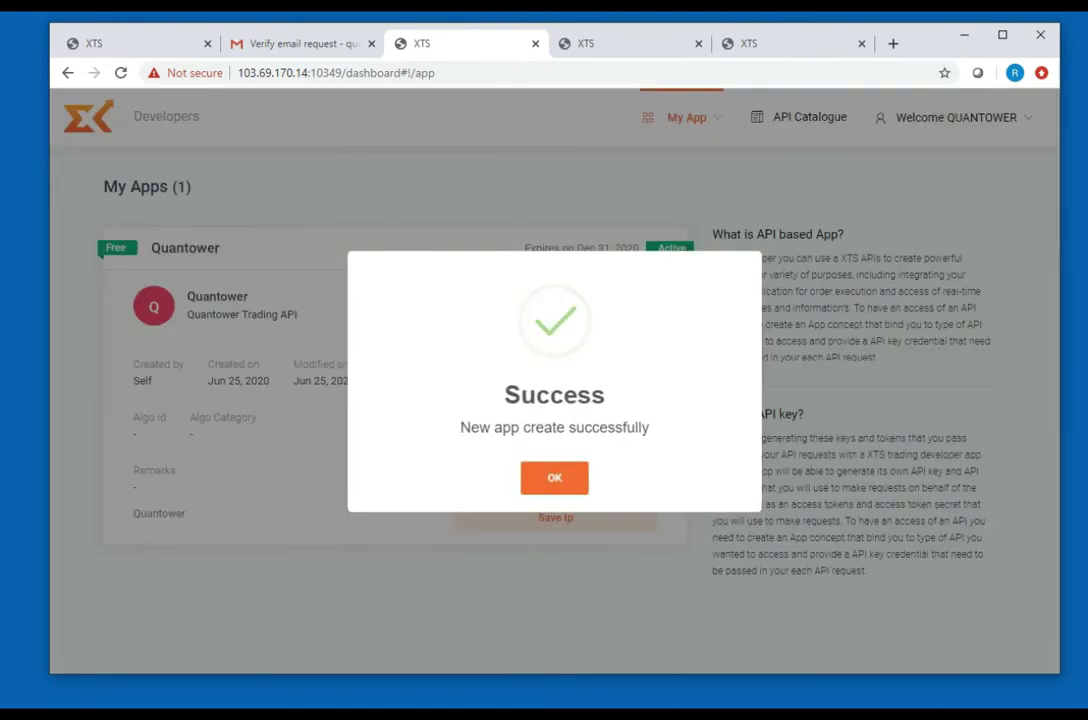
key(Return)
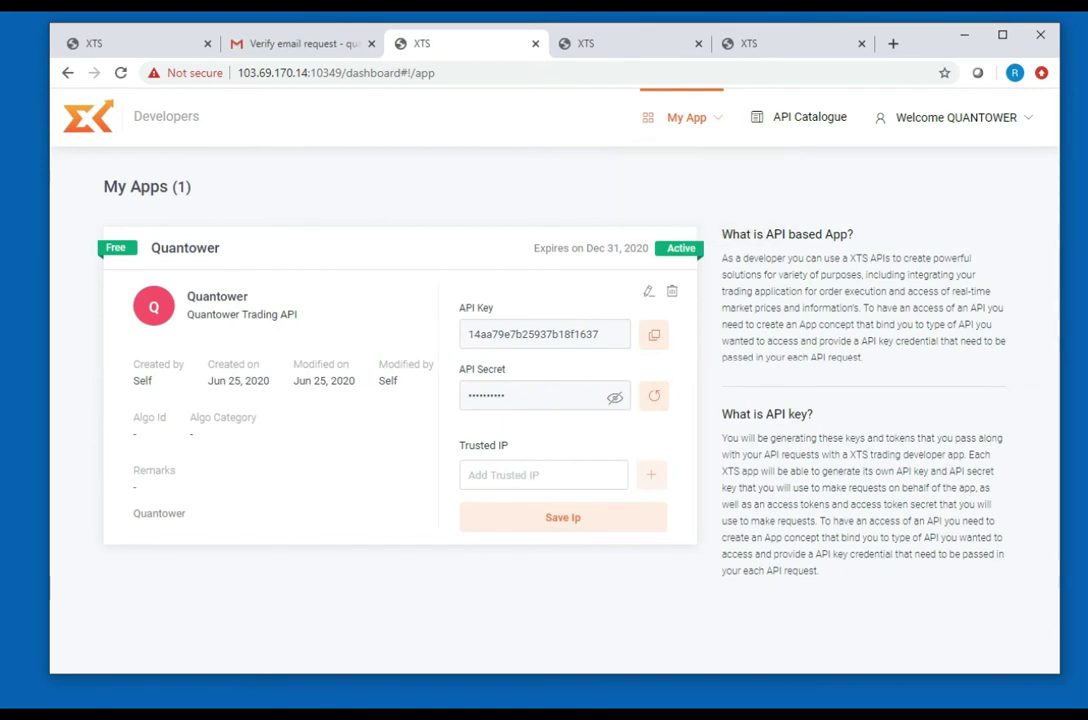
- Create app 'Quantower Market Data', same description, on the Quantower Market Data API package
text(Quan)
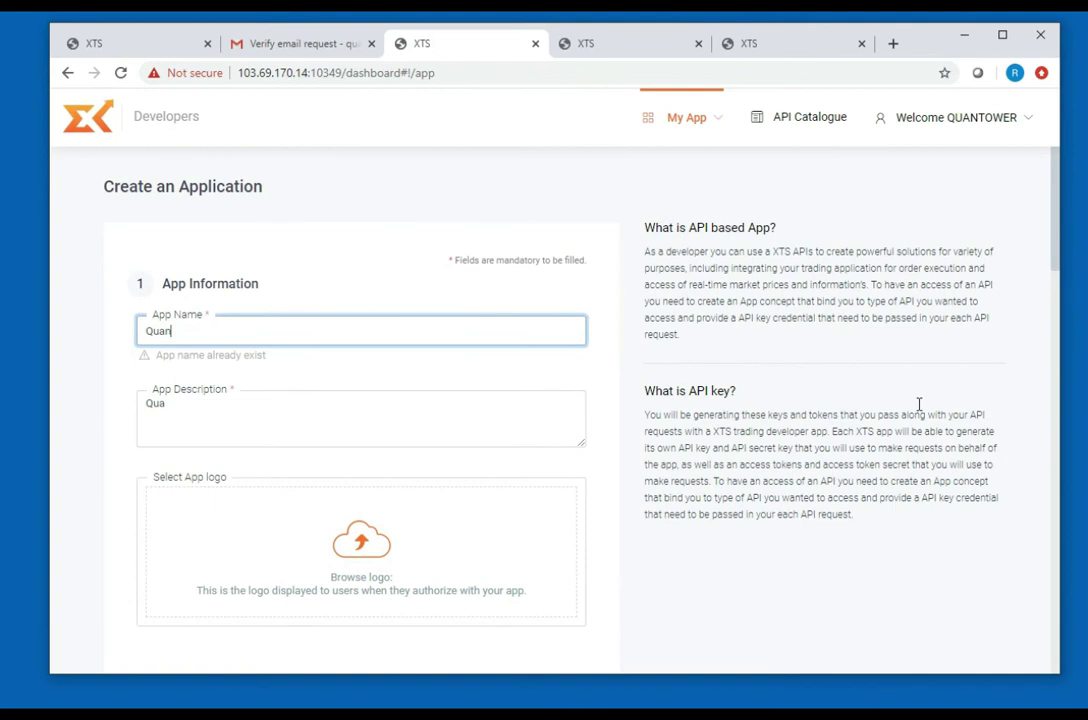
text(tower Market Data)
key(Tab)
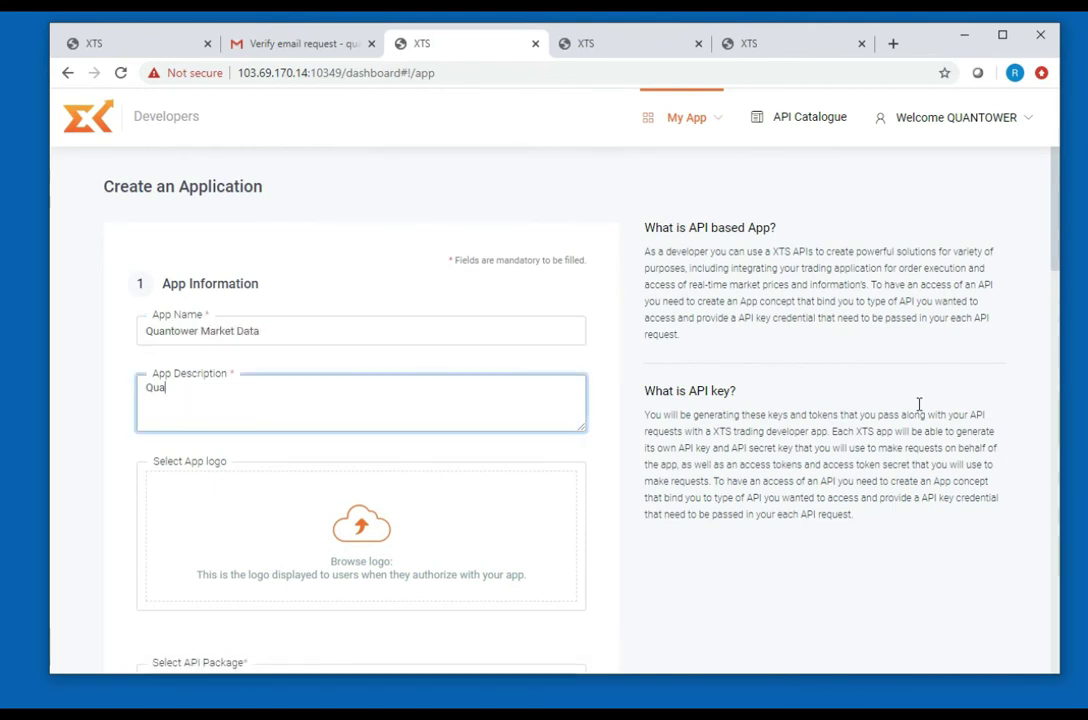
text(ntow)
key(BackSpace)
text(ower)
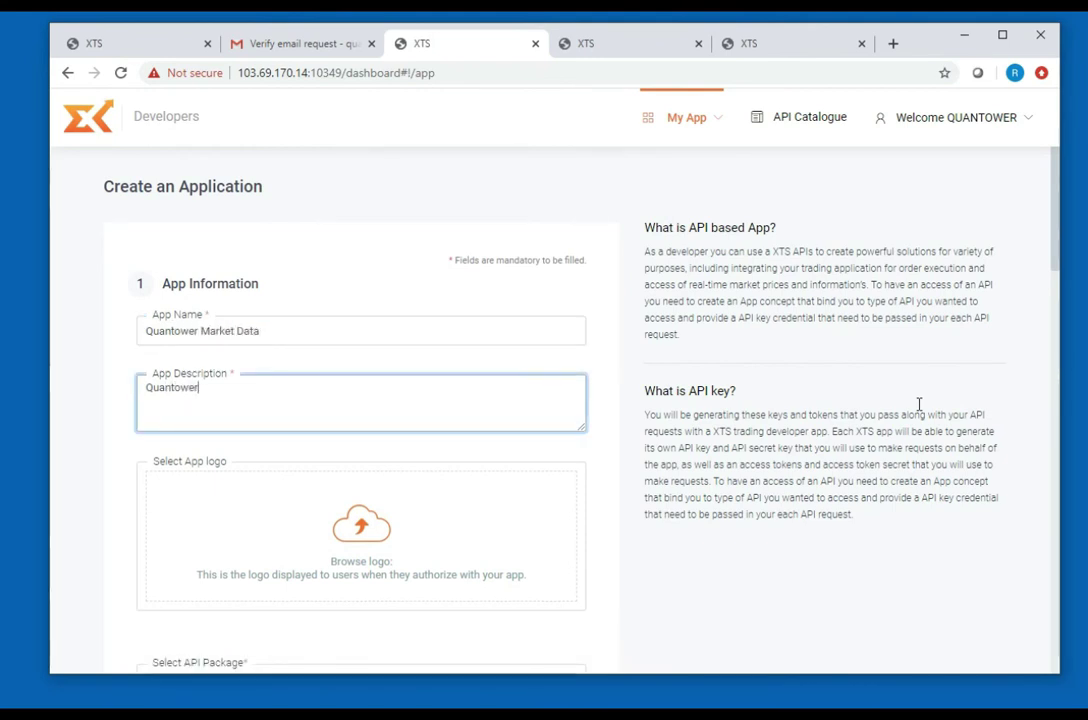
text( Market Data)
scroll(919, 405, down, 3)
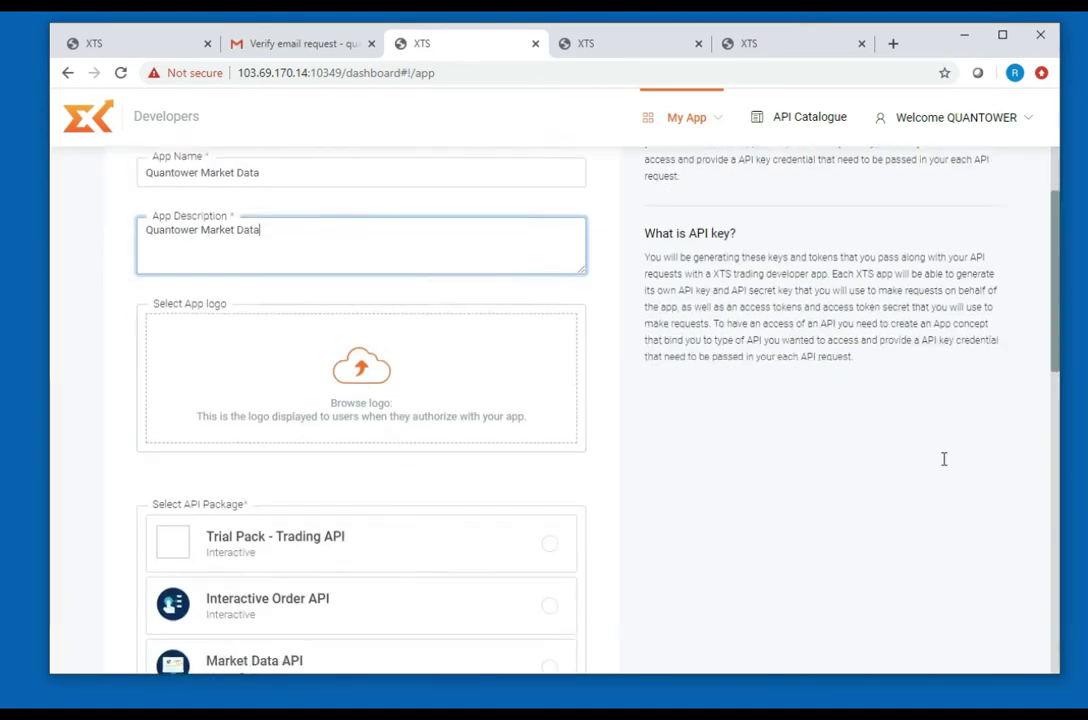
scroll(600, 400, down, 5)
click(360, 545)
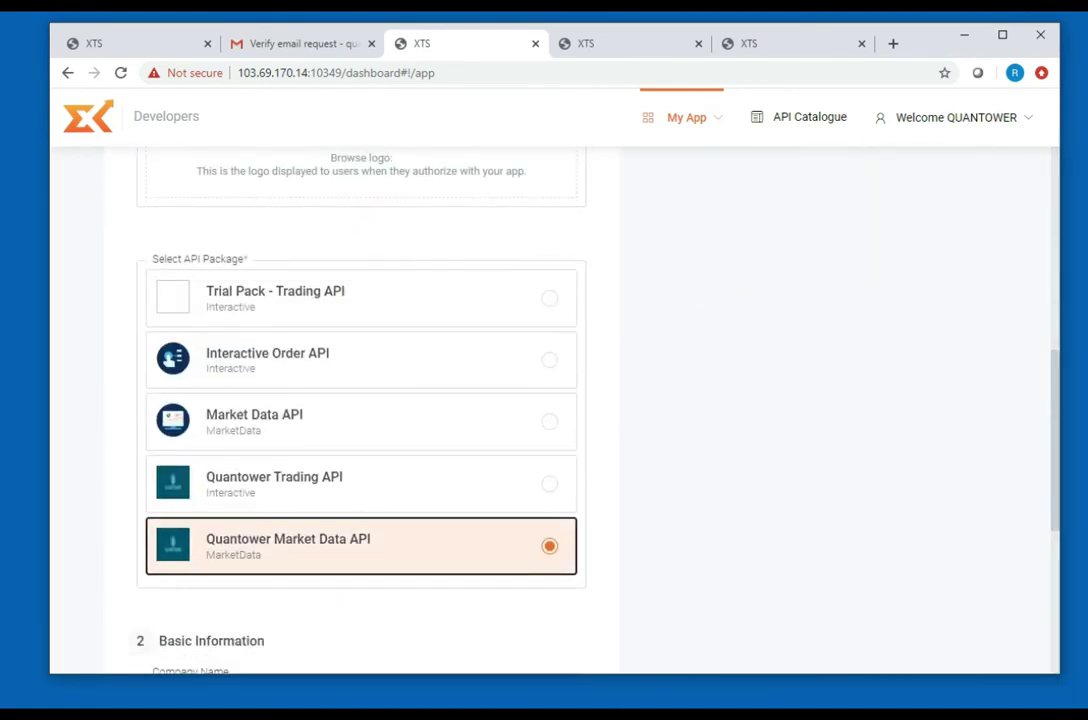
scroll(600, 400, down, 4)
click(477, 605)
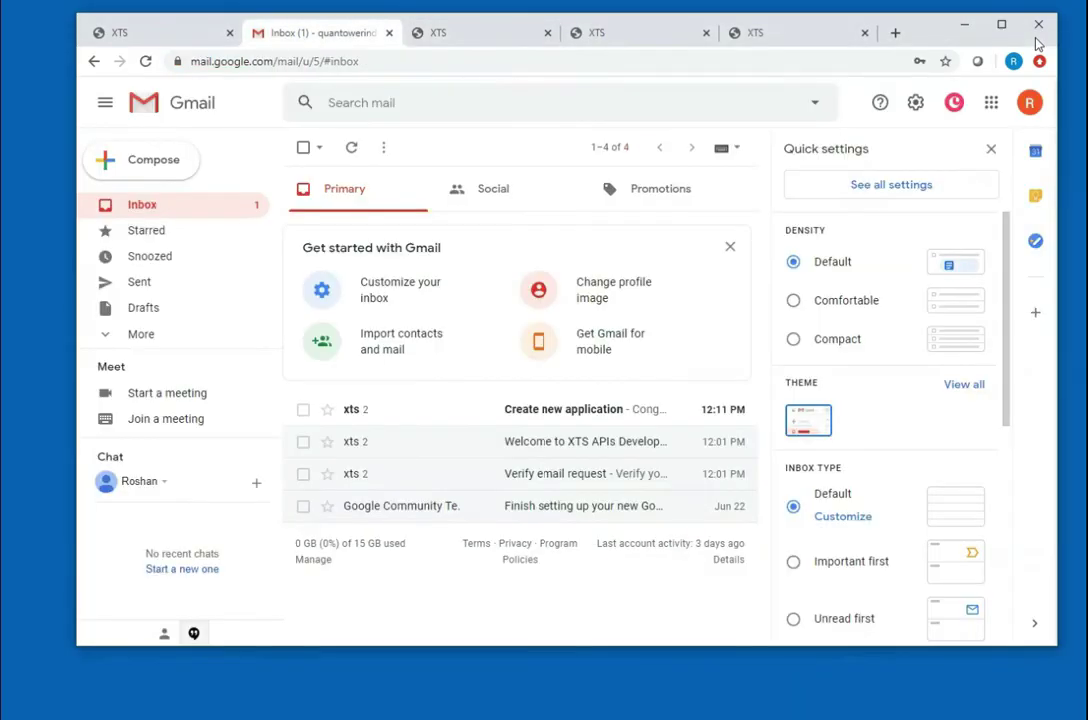
- Open Gmail's 'Create new application' thread and scroll through both apps' keys and secrets
click(560, 409)
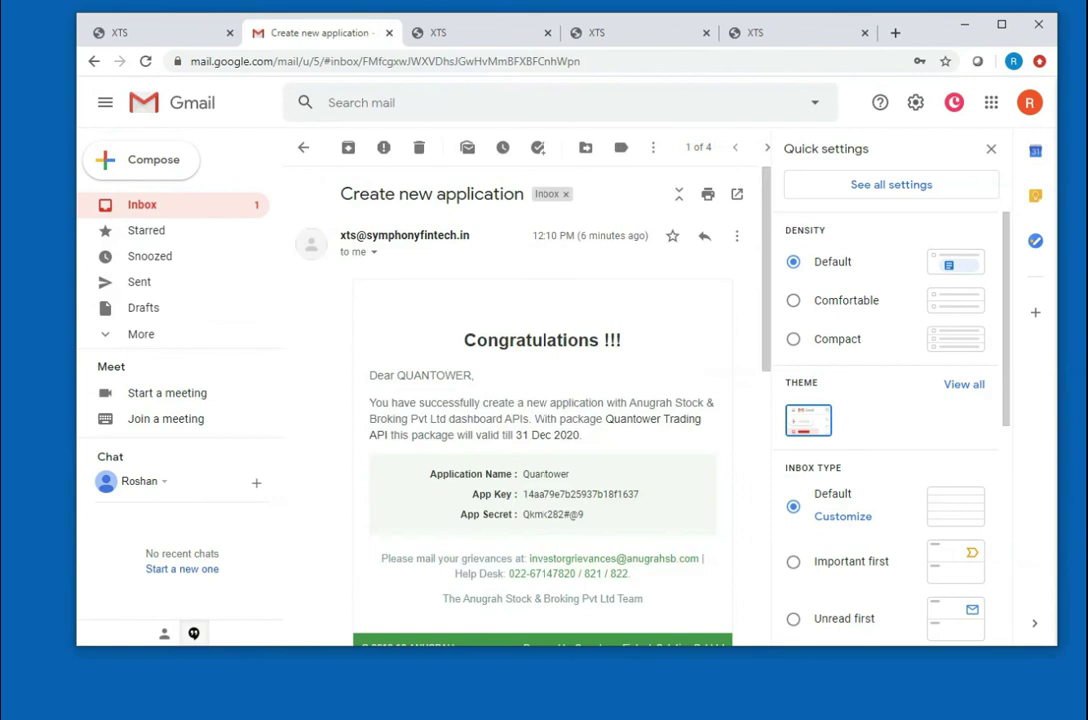
scroll(540, 400, down, 3)
scroll(540, 400, down, 2)
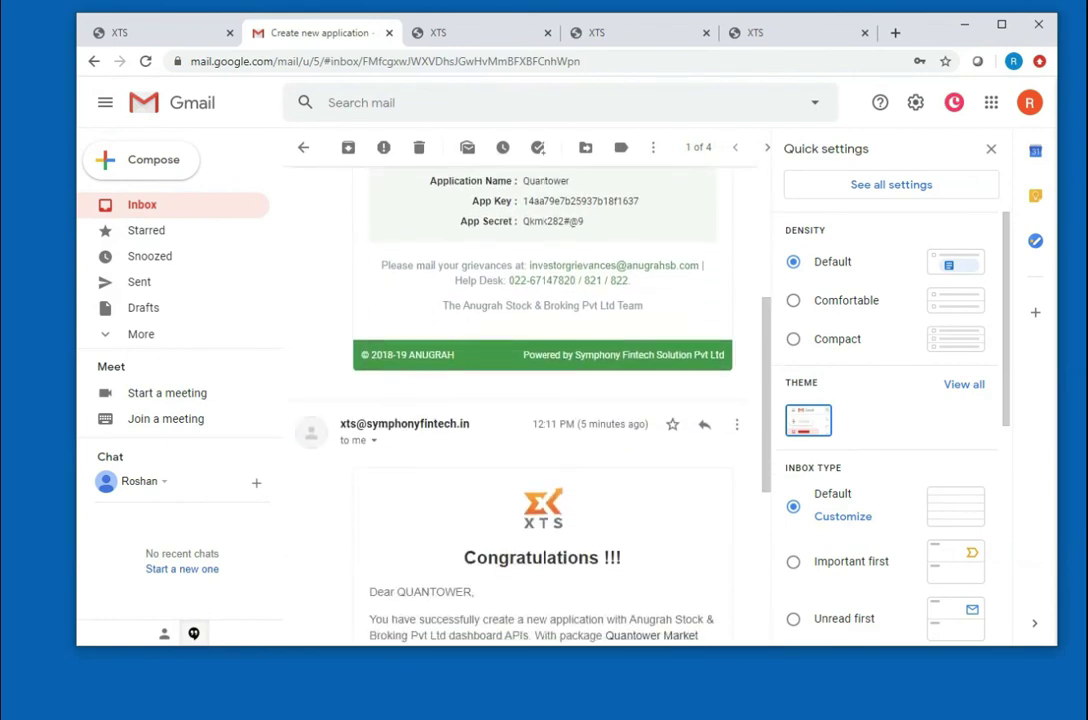
scroll(540, 400, up, 1)
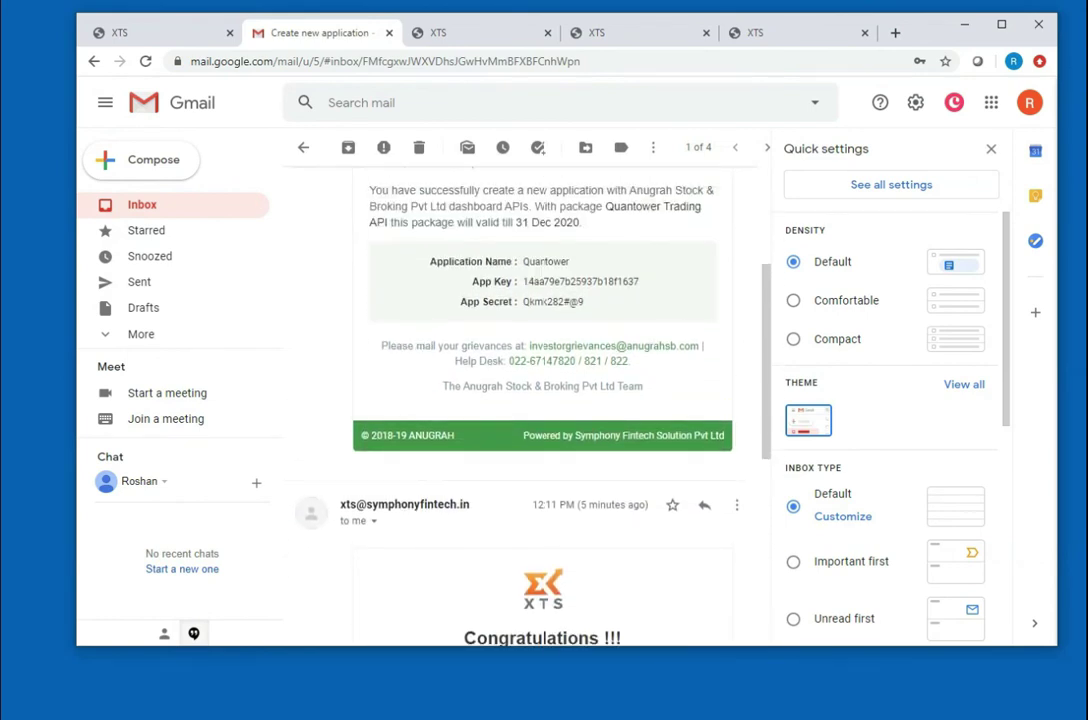
scroll(540, 400, up, 1)
scroll(540, 400, down, 1)
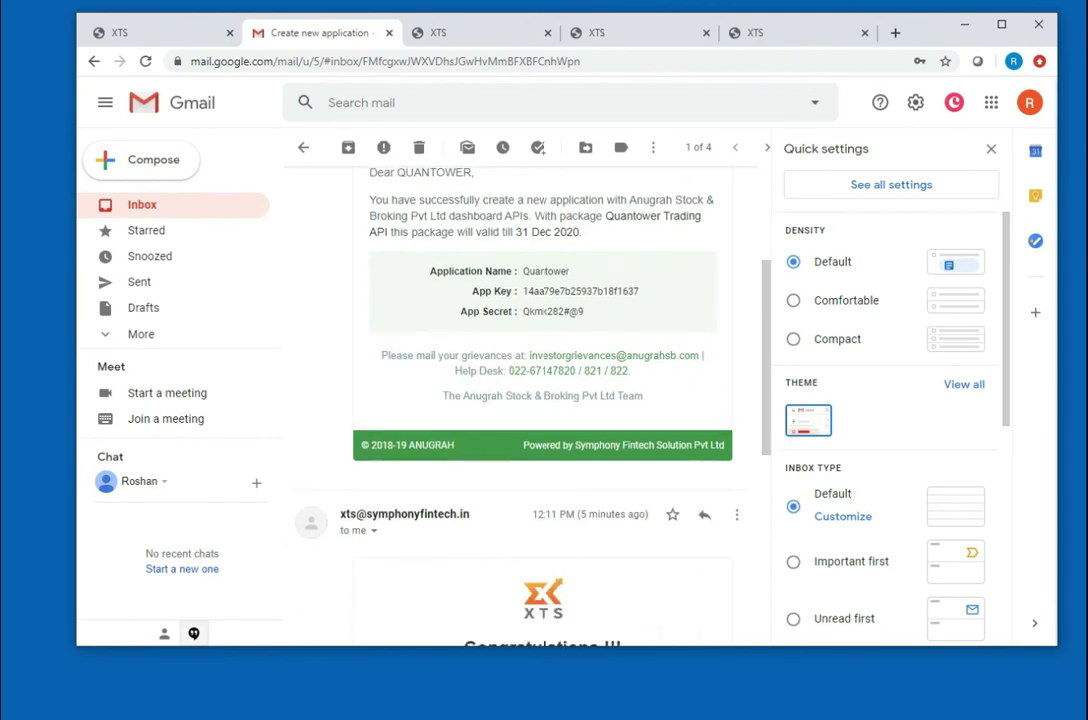
scroll(540, 400, down, 2)
scroll(540, 400, down, 1)
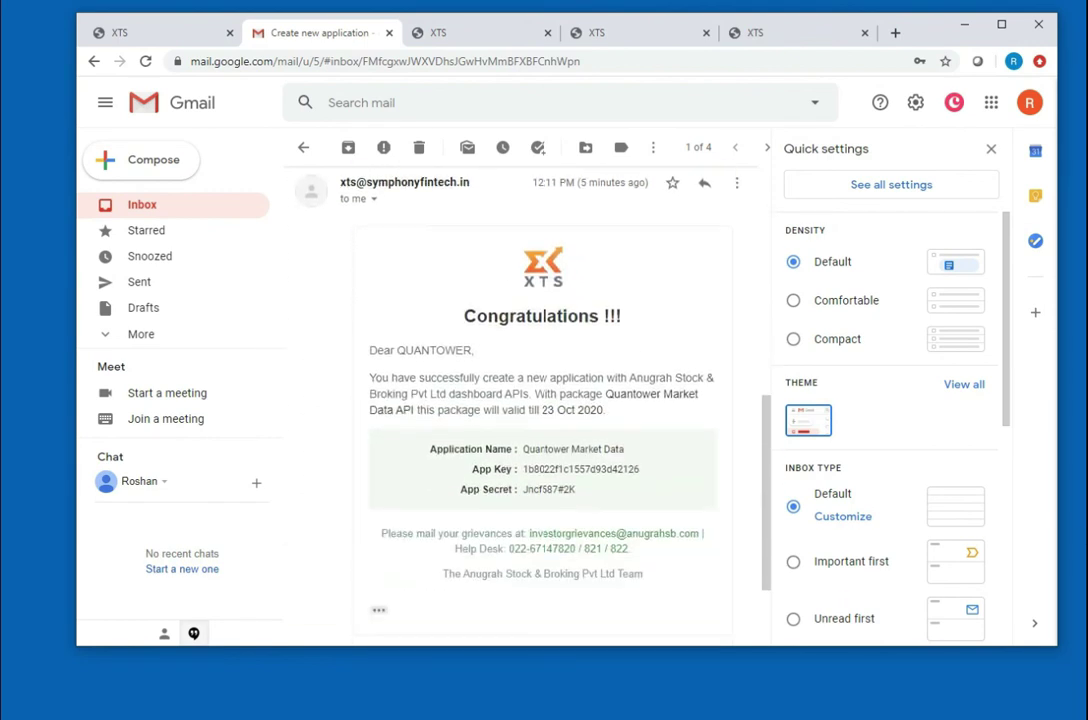
scroll(540, 400, down, 2)
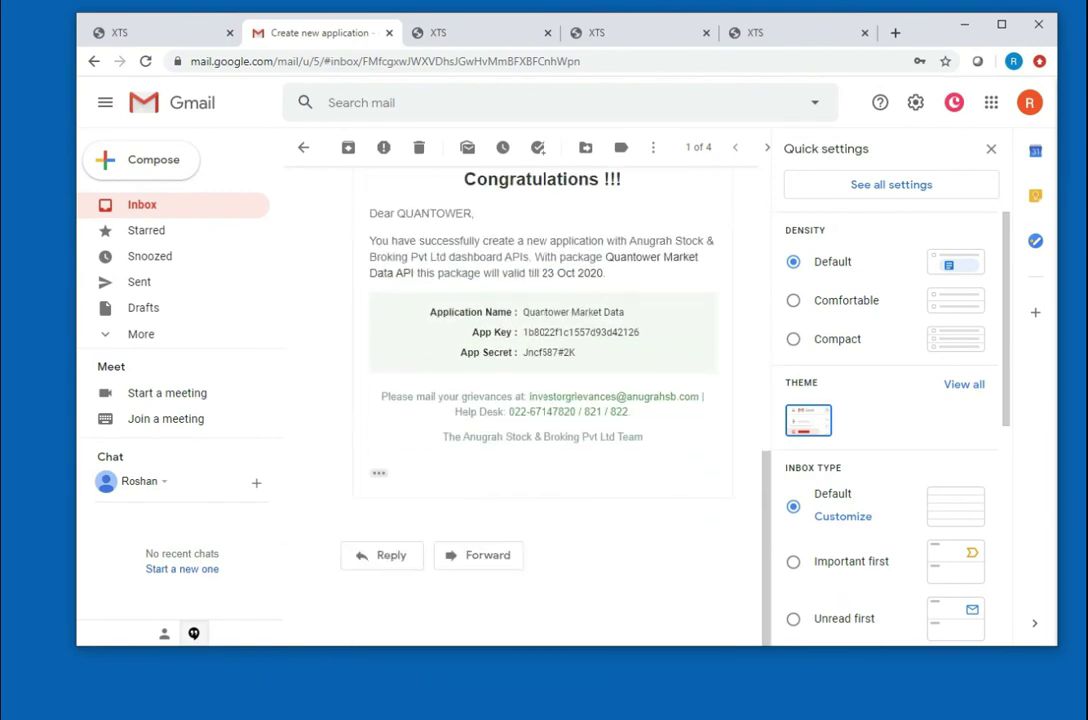